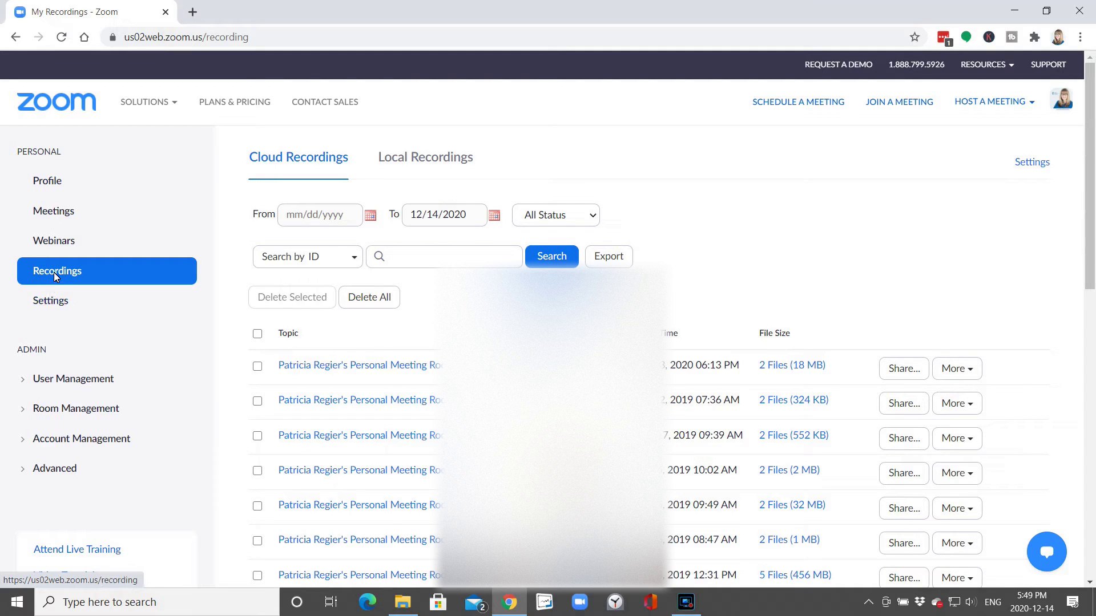
- Check the Local Recordings tab, then open the Jul 13 recording's '2 Files (18 MB)' details
left_click(55, 275)
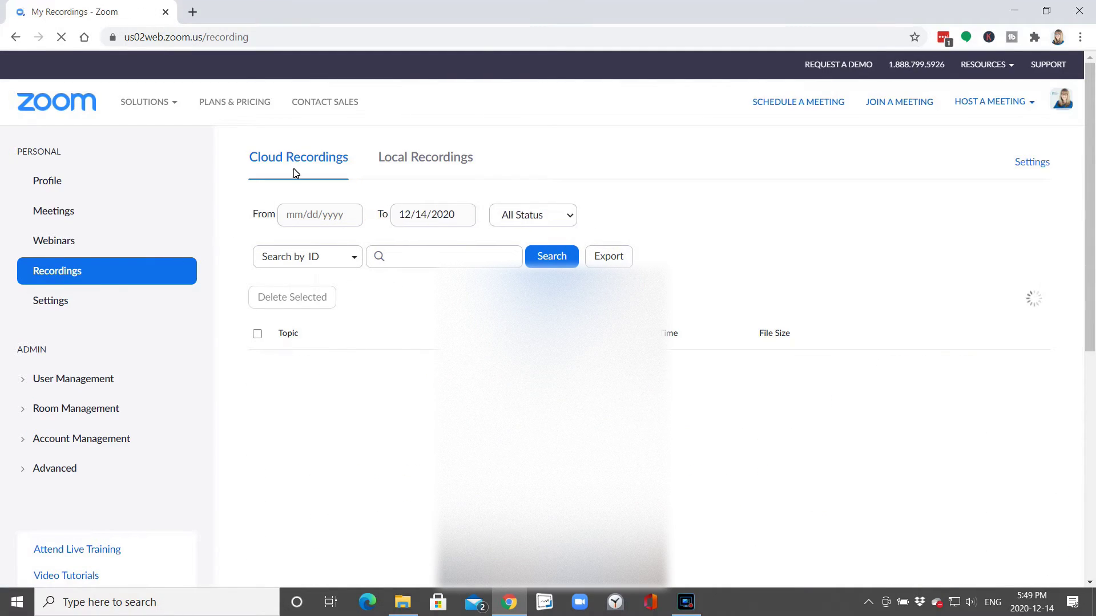
left_click(415, 160)
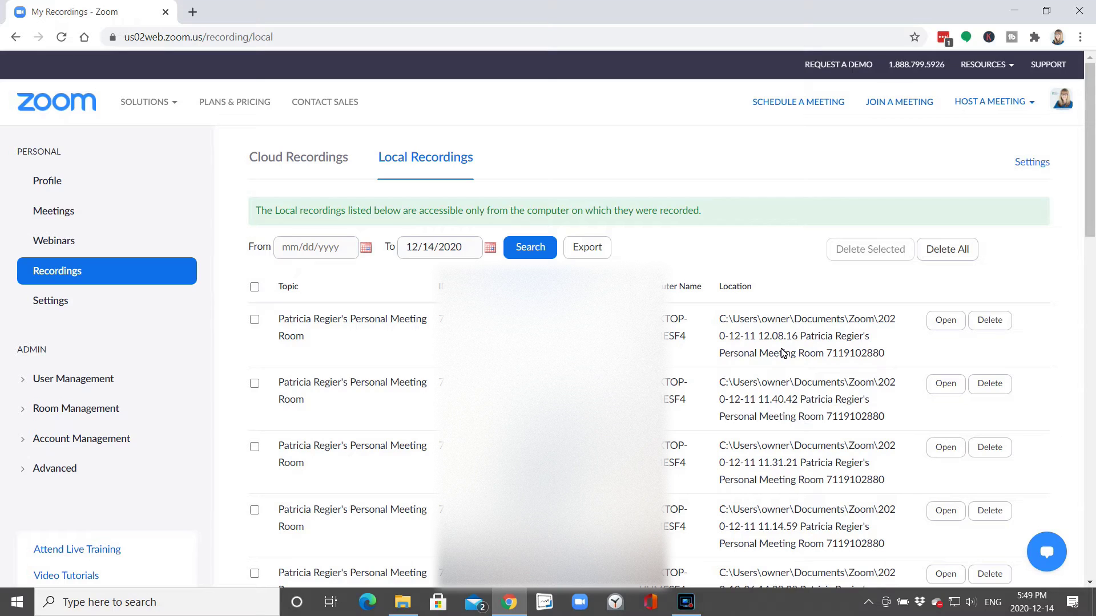
left_click(306, 158)
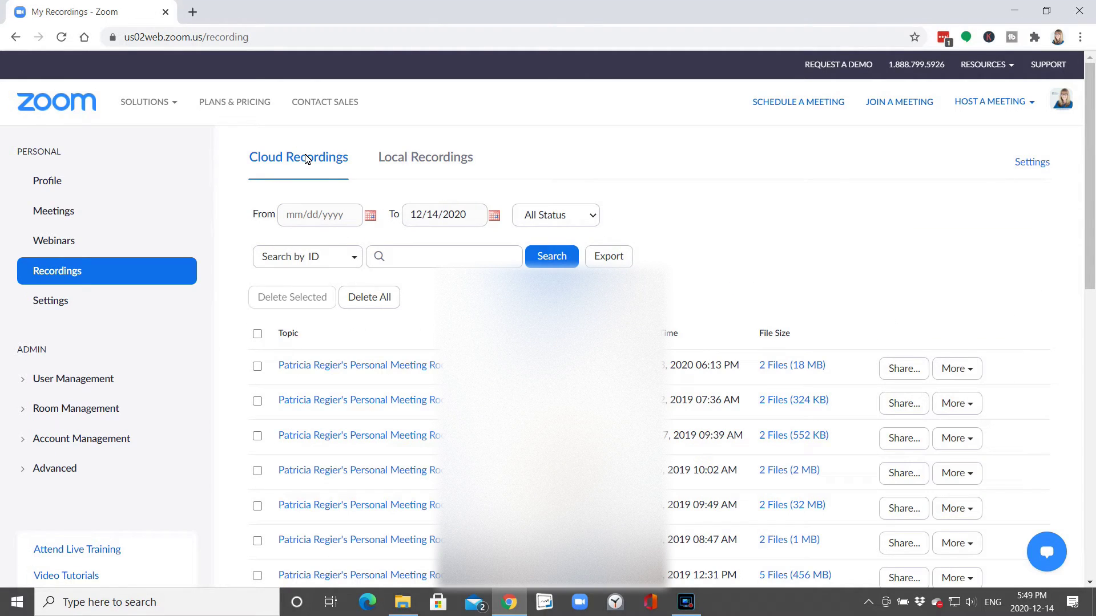
left_click(785, 371)
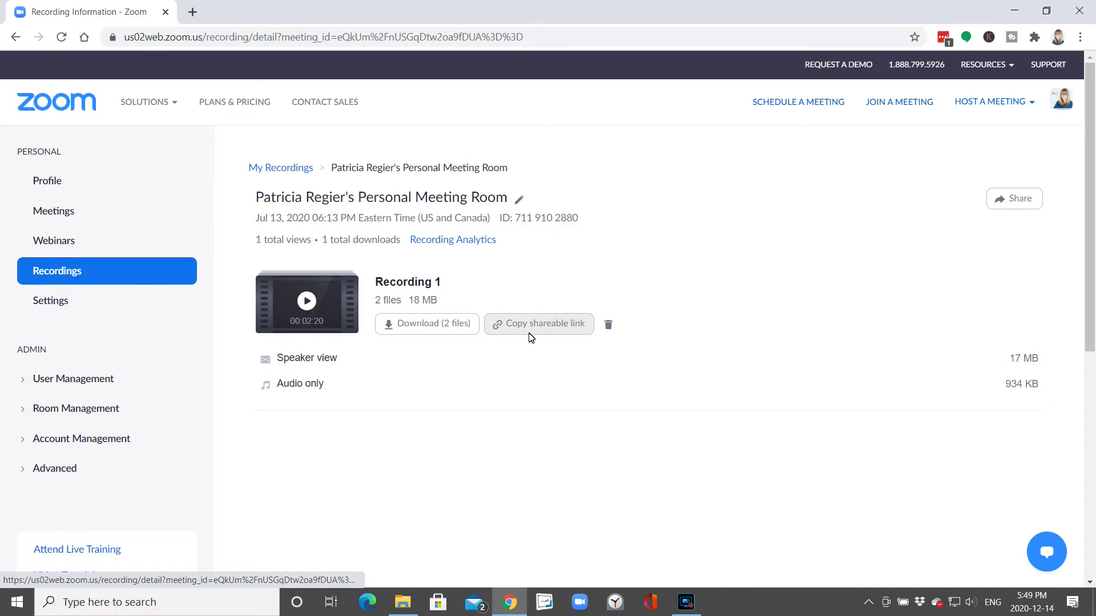
- Play the recording in a new tab, pause it, and open the Set Playback Range editor
left_click(306, 301)
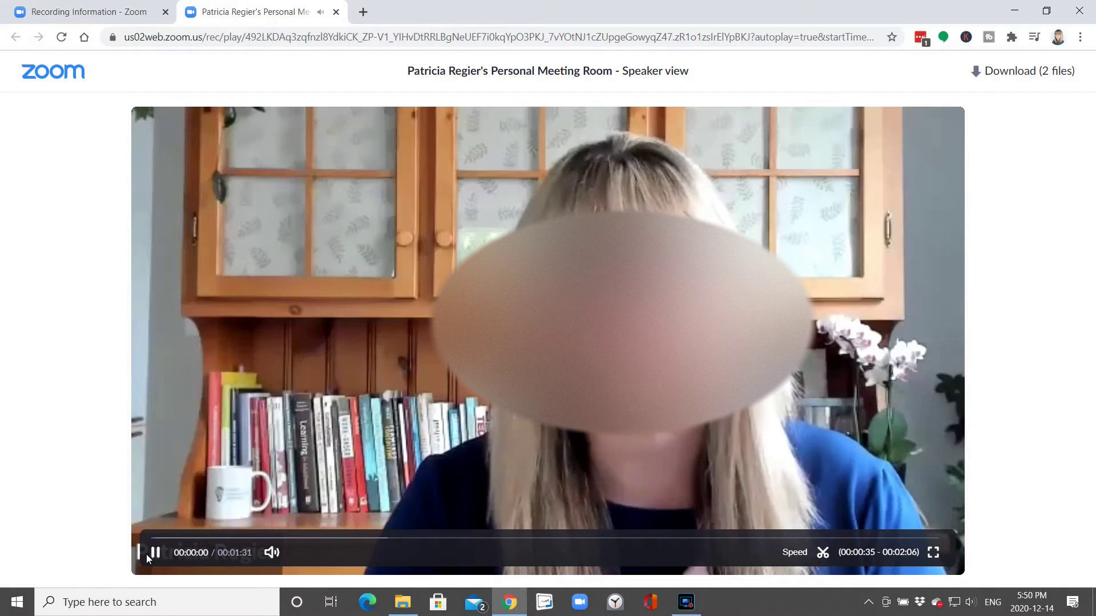
left_click(155, 553)
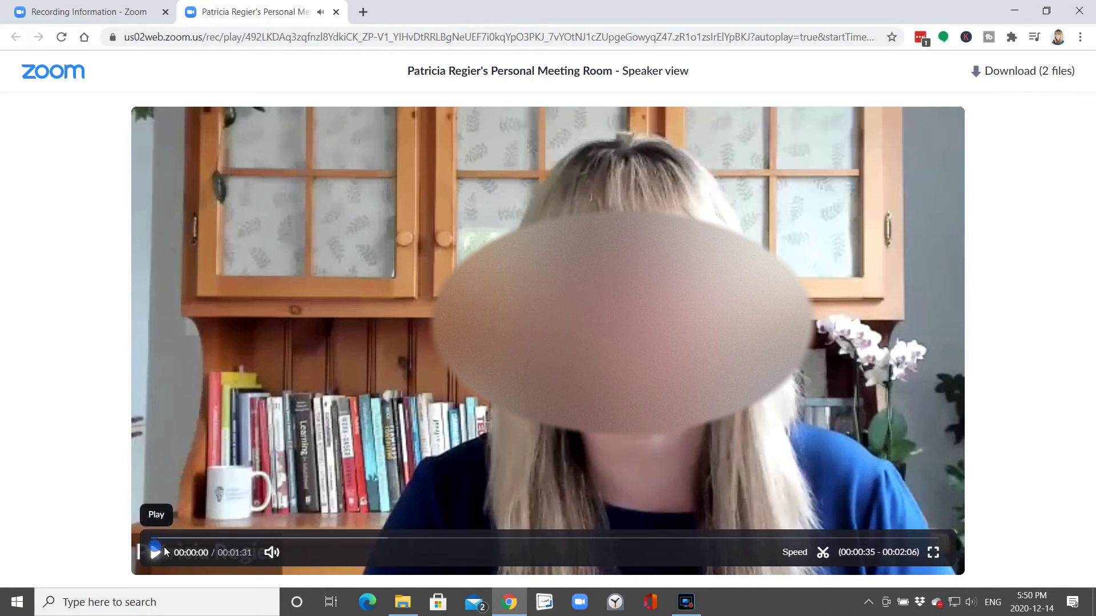
left_click(823, 553)
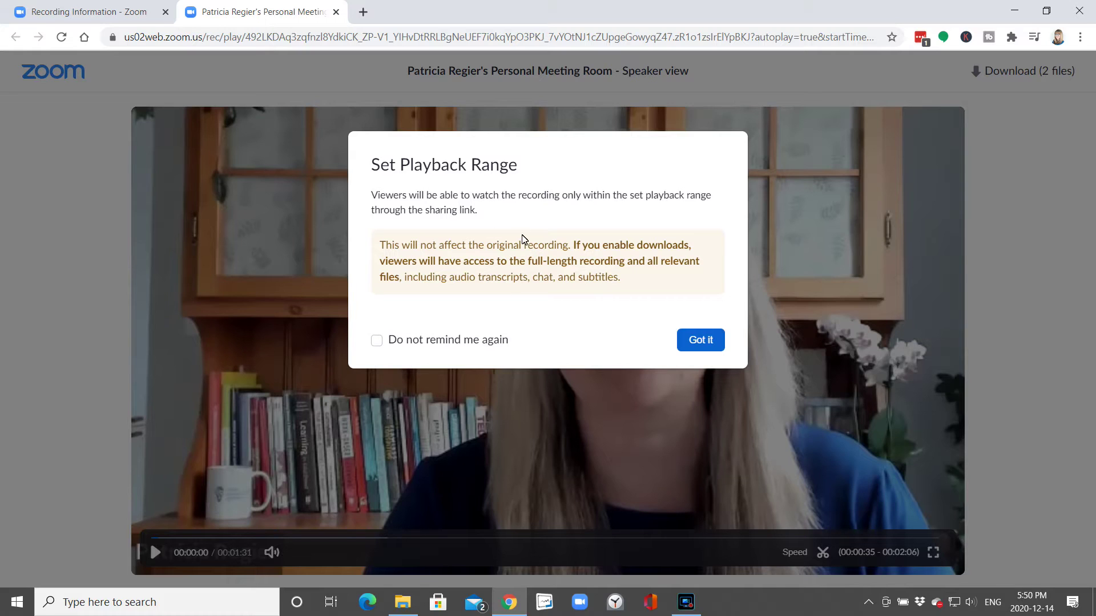
left_click(698, 340)
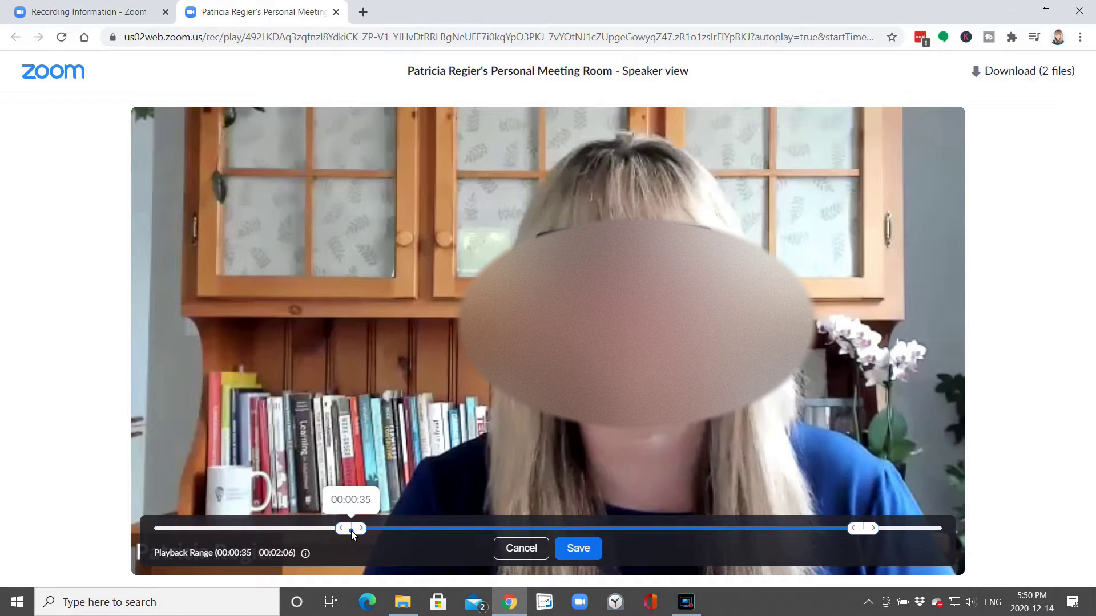
- Drag the range handles to 00:00:16 and 00:02:02 and save the shareable range
left_click_drag(351, 530, 225, 526)
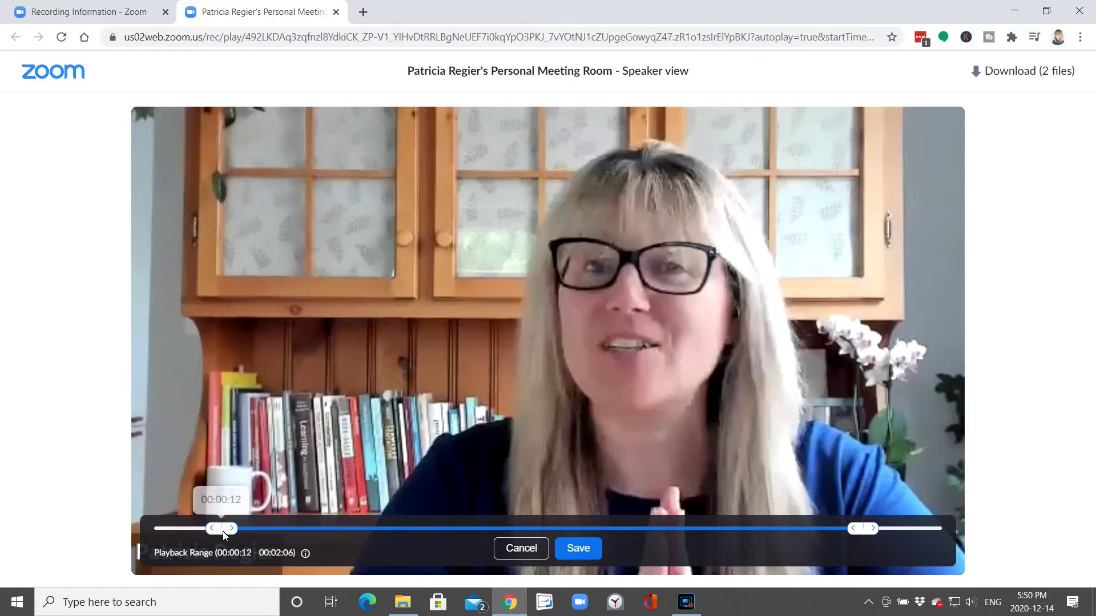
mouse_move(865, 537)
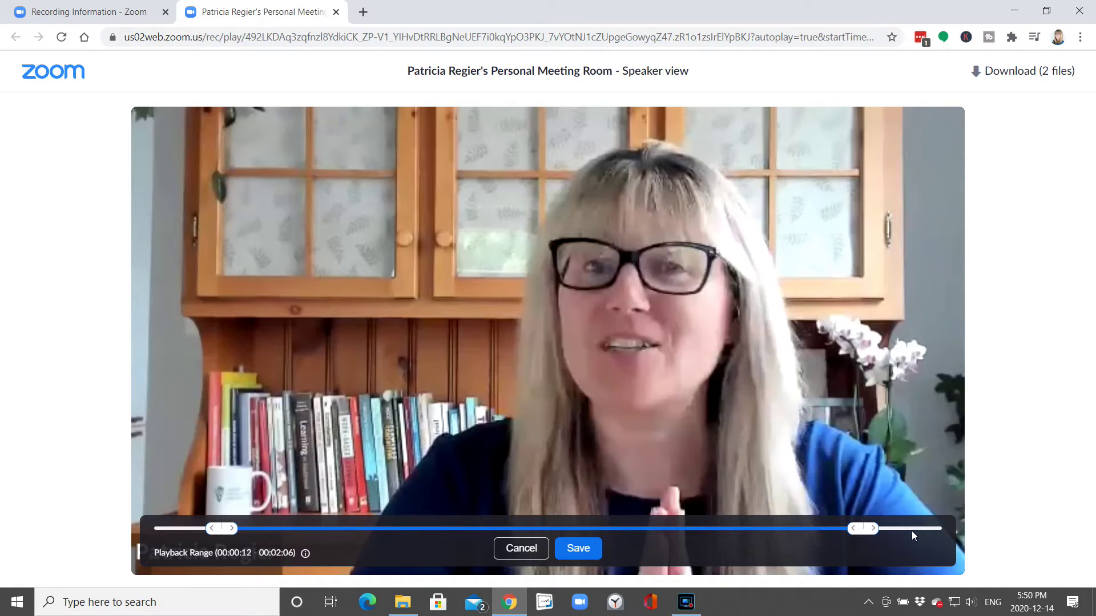
mouse_move(234, 530)
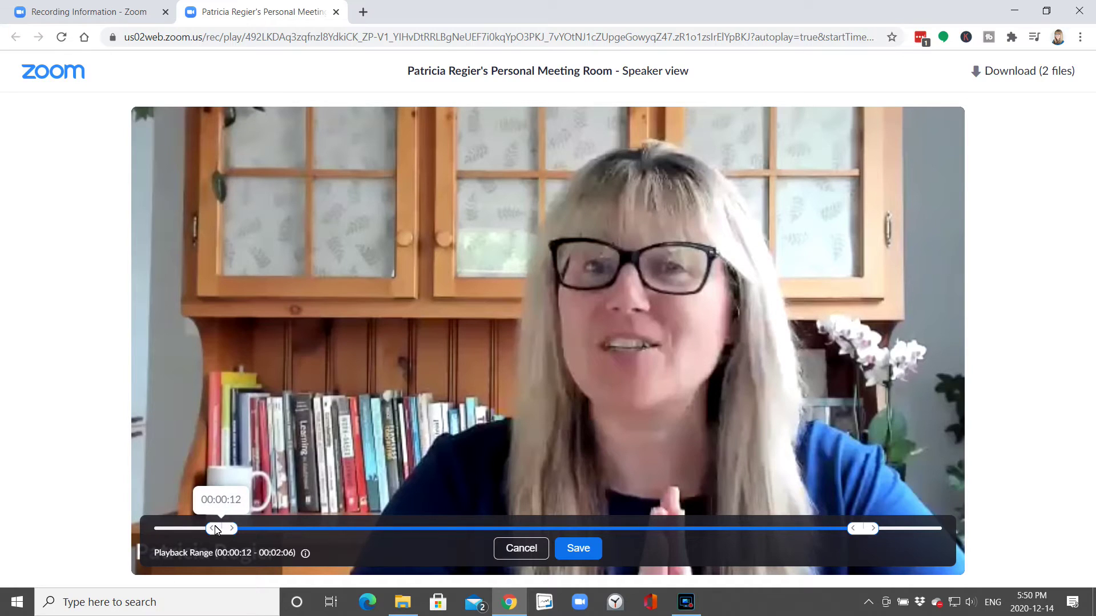
left_click_drag(217, 531, 152, 528)
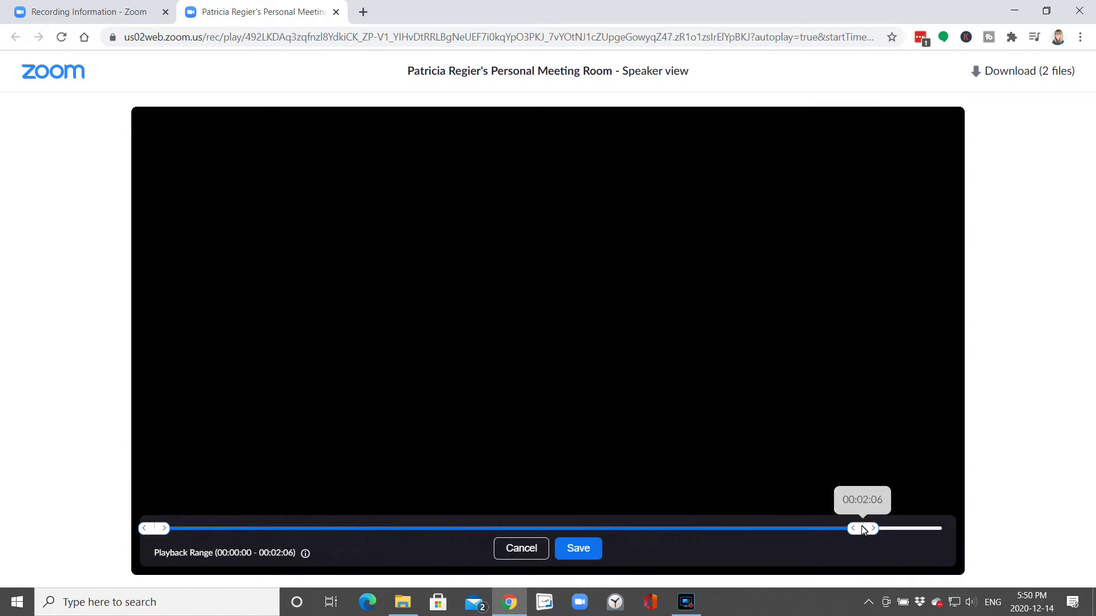
left_click_drag(865, 530, 944, 528)
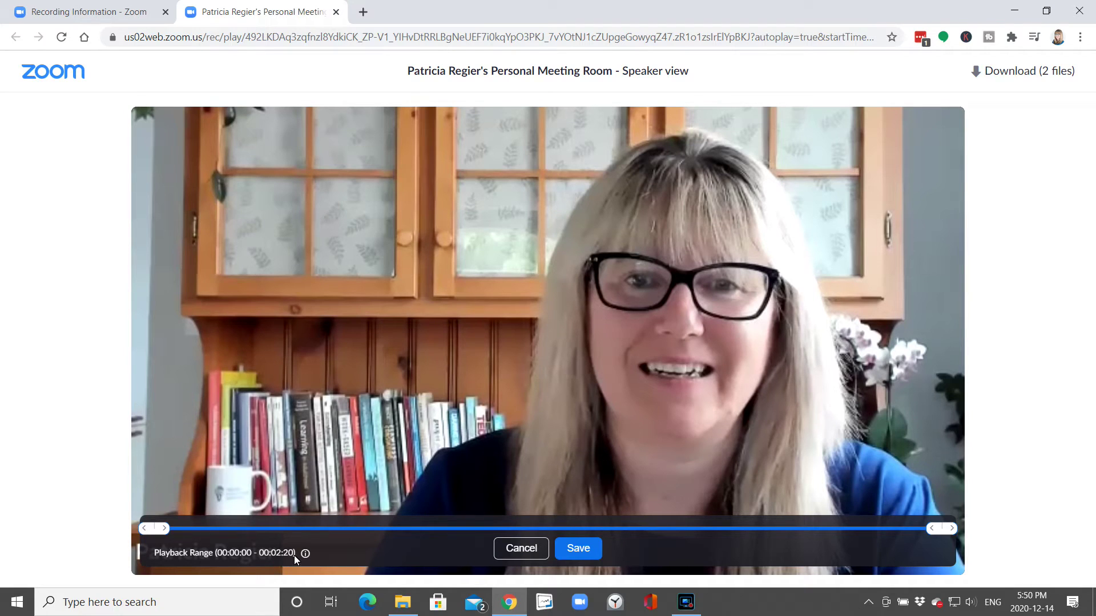
left_click_drag(154, 529, 244, 531)
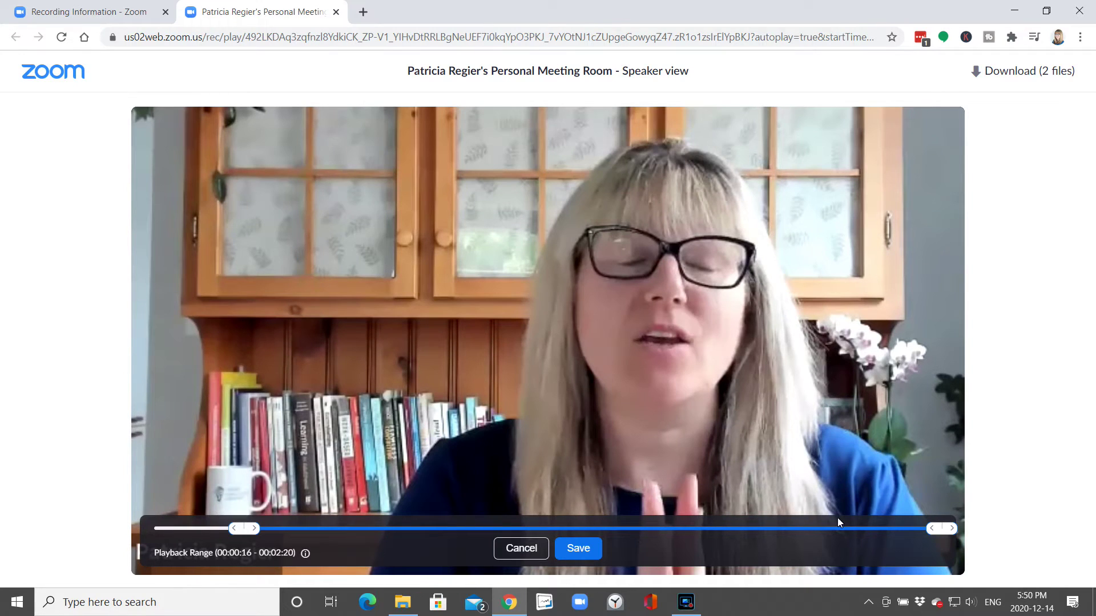
left_click_drag(941, 528, 840, 529)
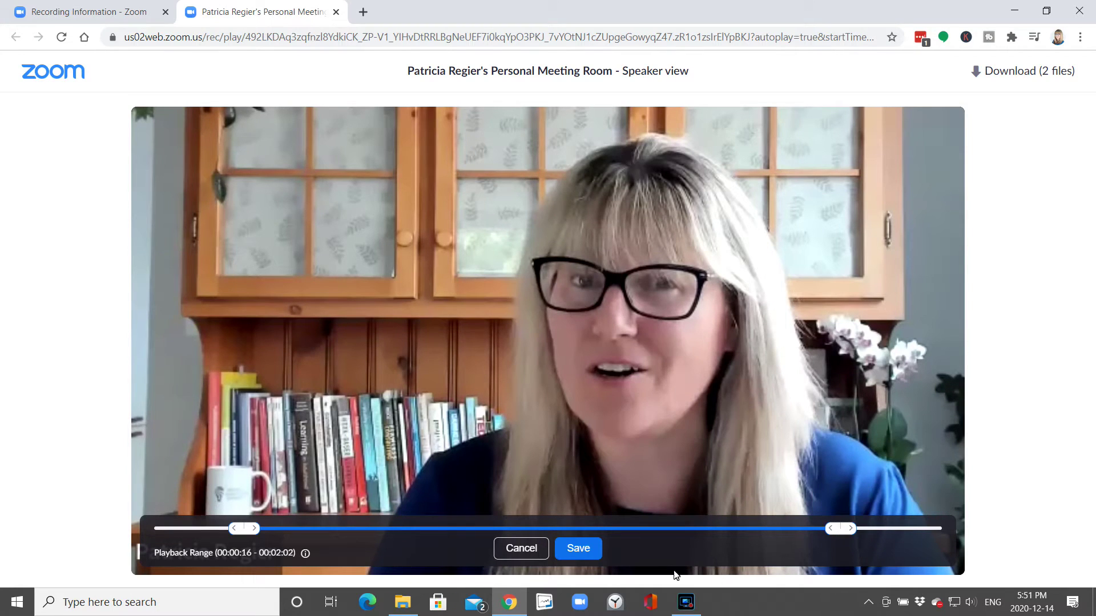
left_click(577, 549)
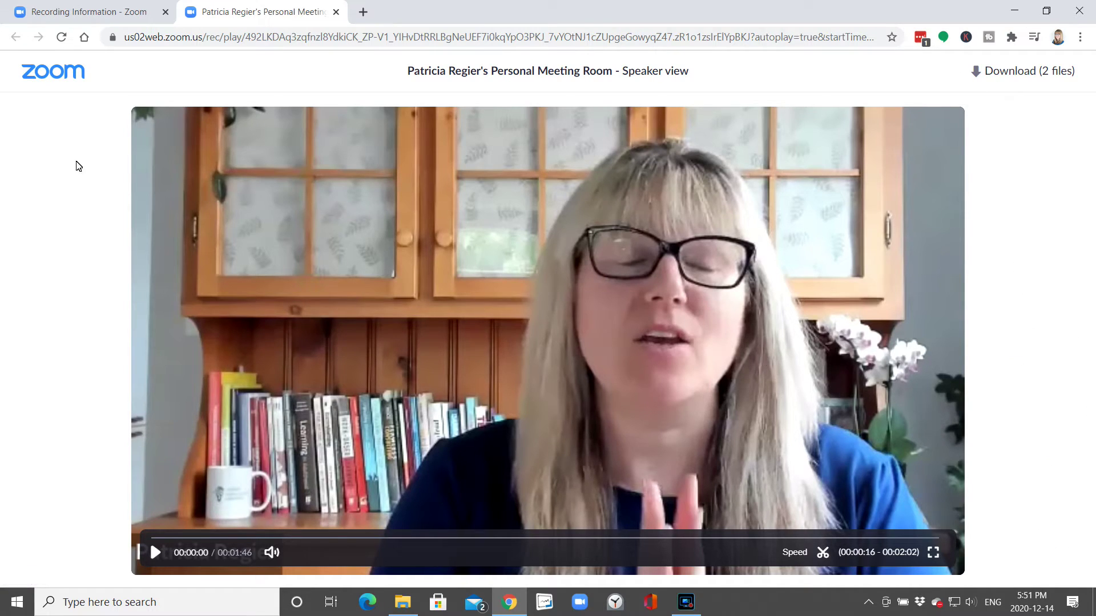
left_click(93, 12)
- Go back to Local Recordings and open the newest local recording through Zoom Meetings
mouse_move(145, 102)
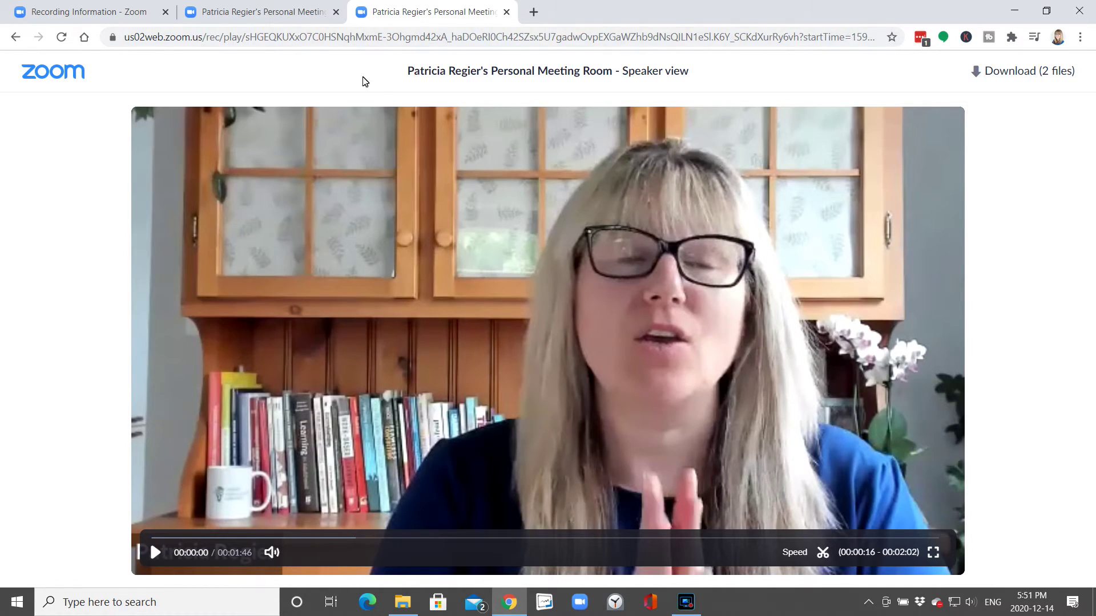
left_click(79, 10)
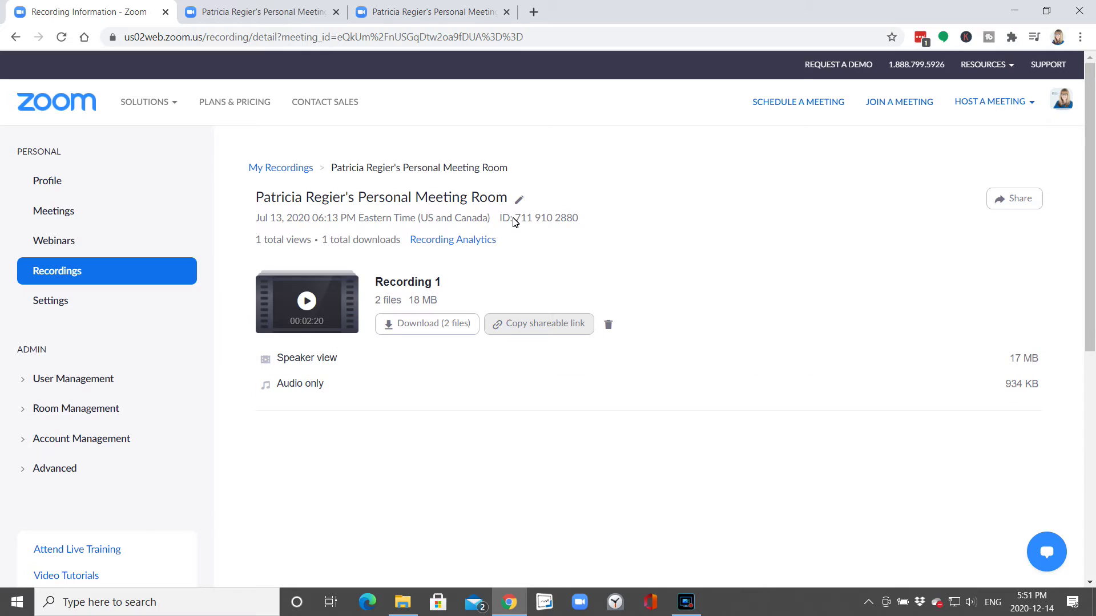
left_click(59, 274)
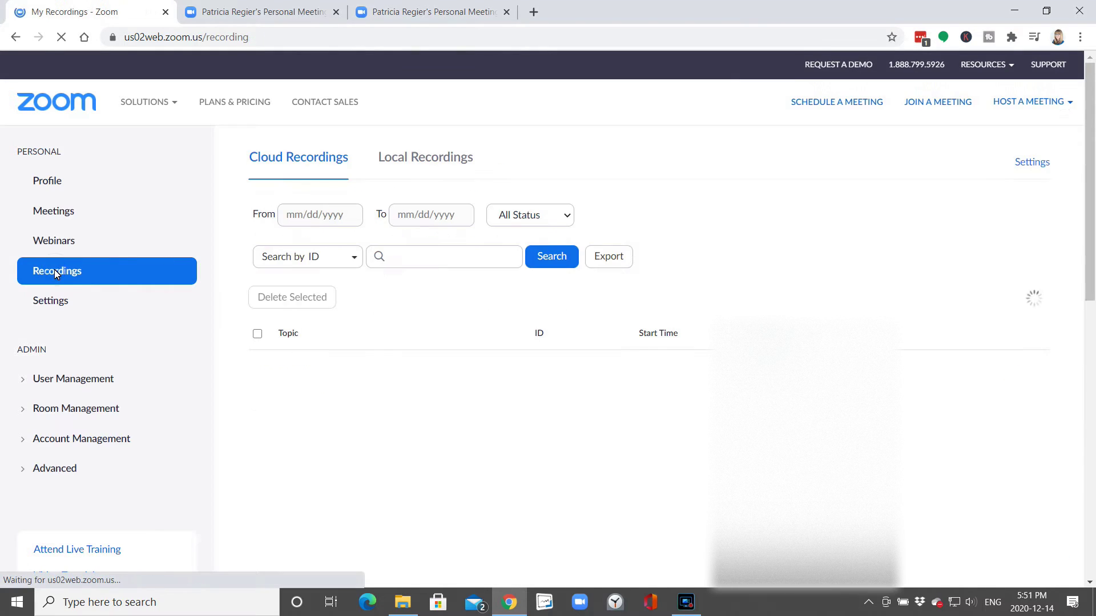
left_click(442, 160)
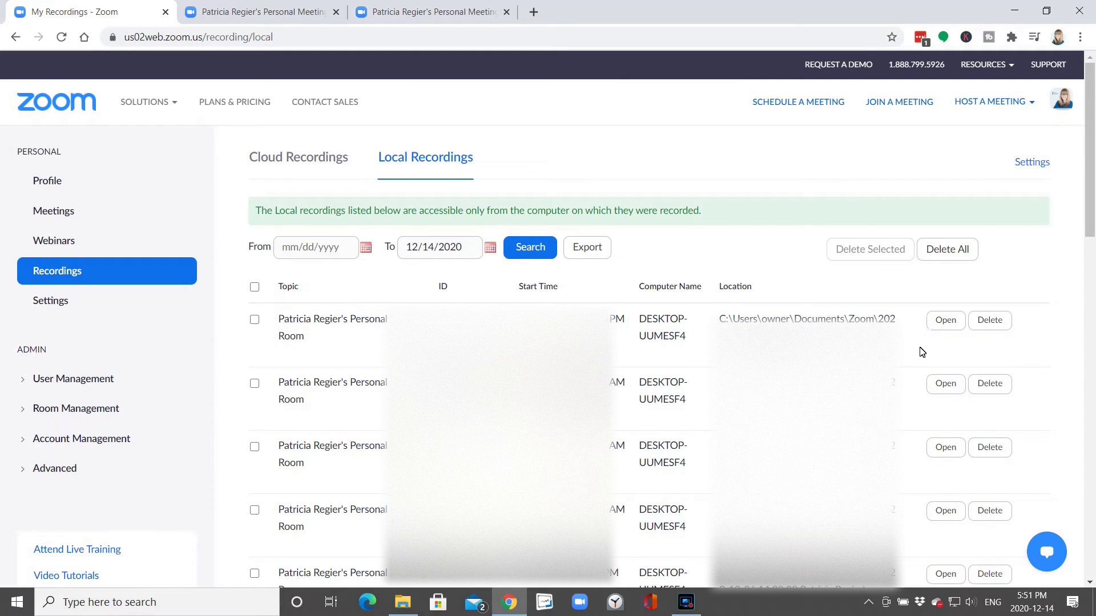
left_click(945, 323)
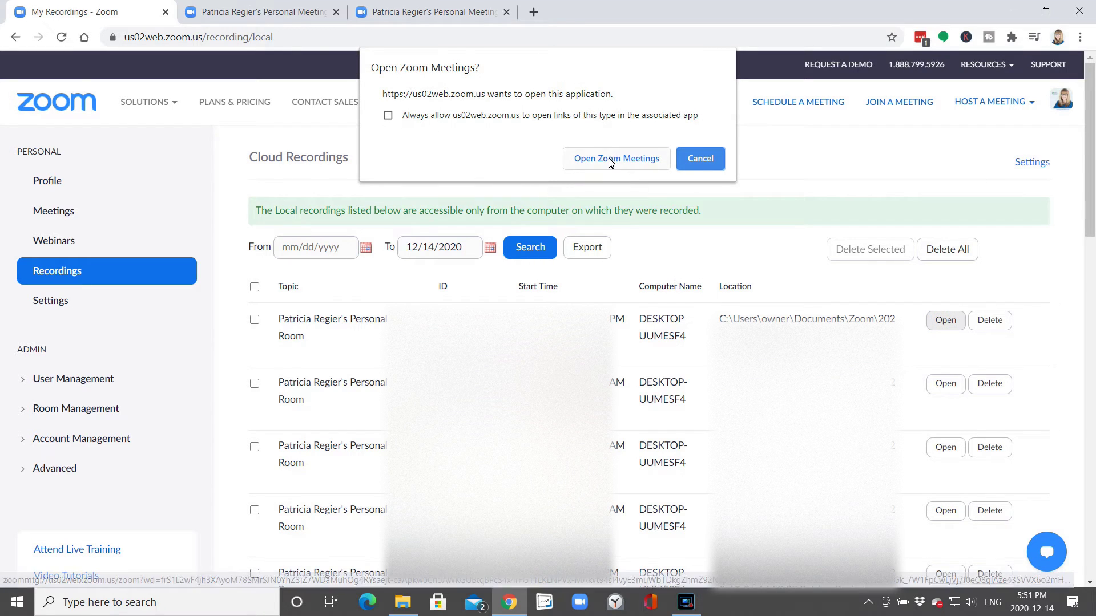
left_click(611, 159)
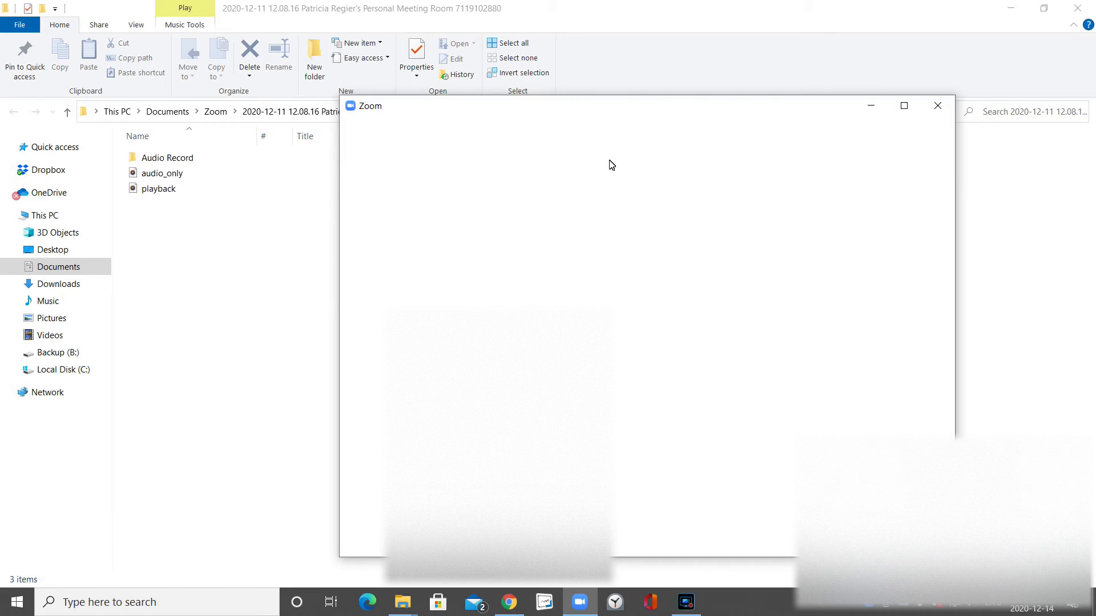
- Close Zoom, go up to Documents > Zoom, and open the 2020-10-12 08.25.59 folder
left_click(936, 116)
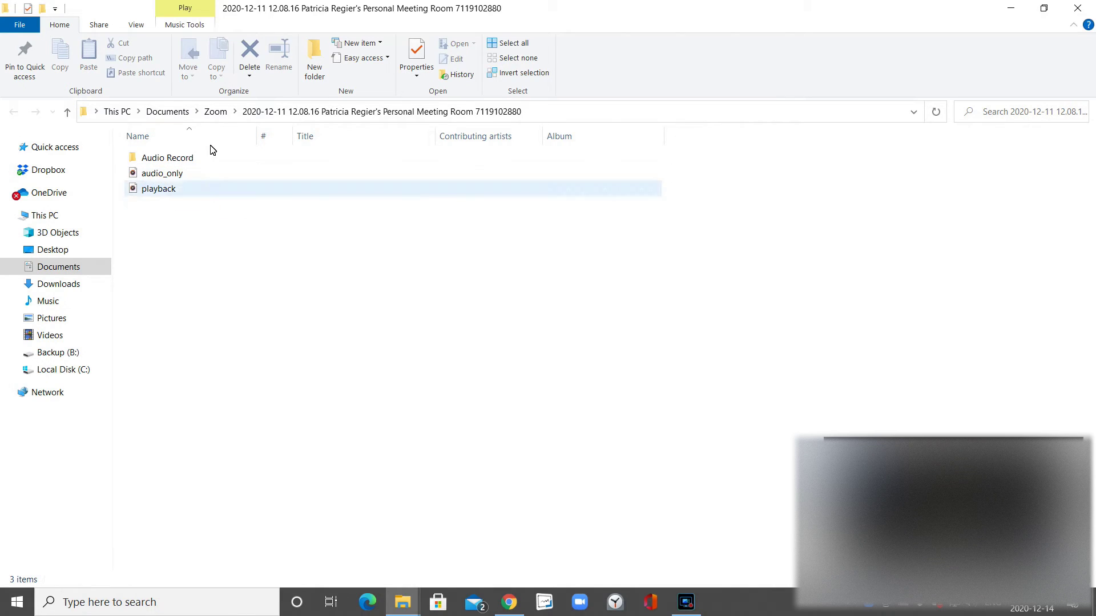
left_click(217, 112)
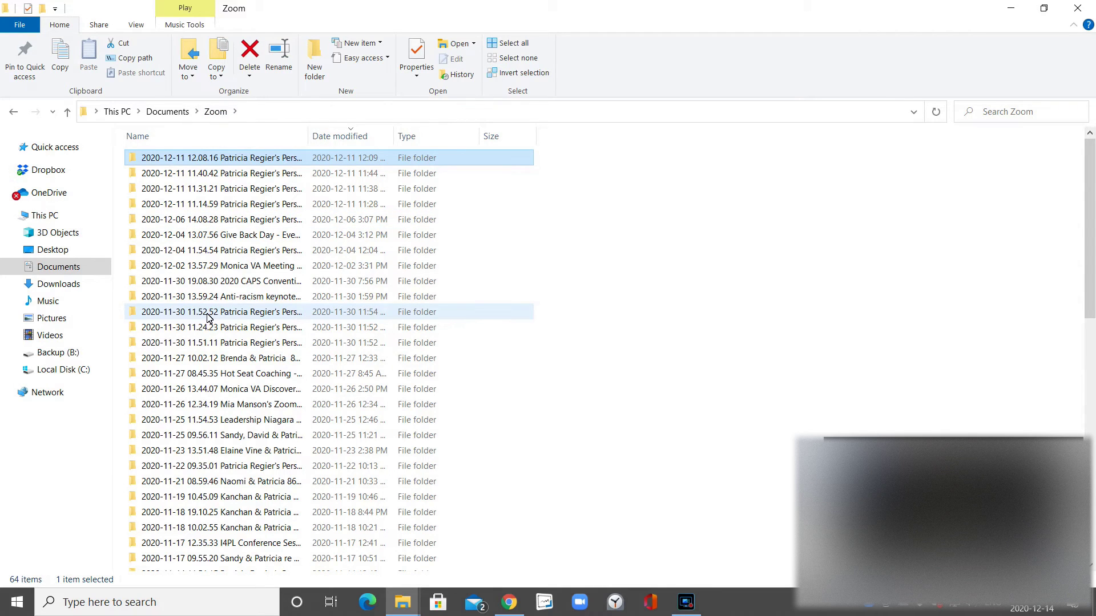
scroll(208, 343, "down", 3)
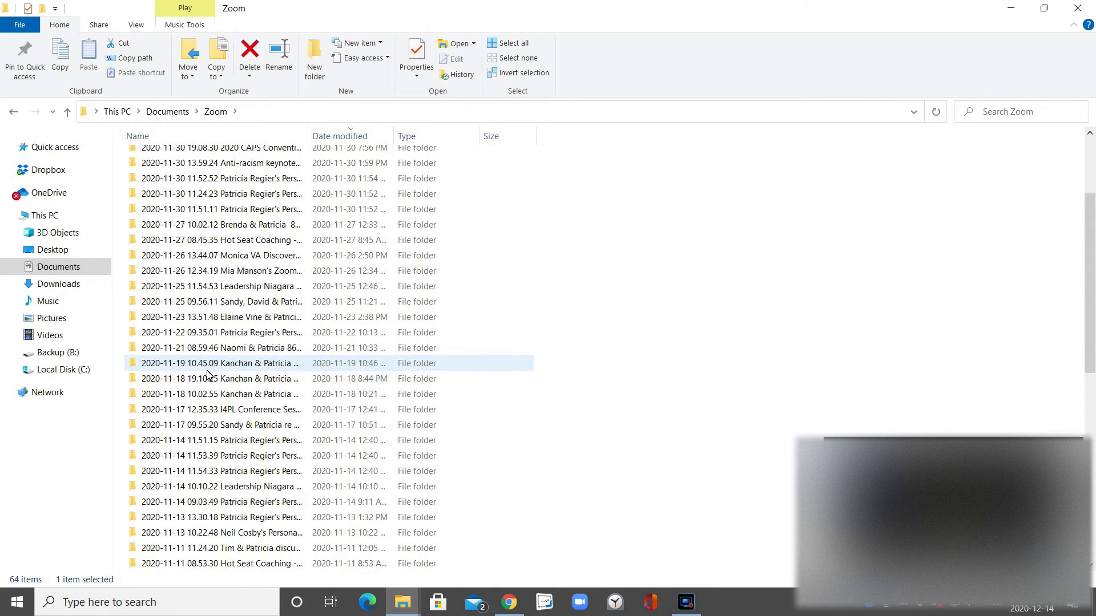
scroll(207, 375, "down", 1)
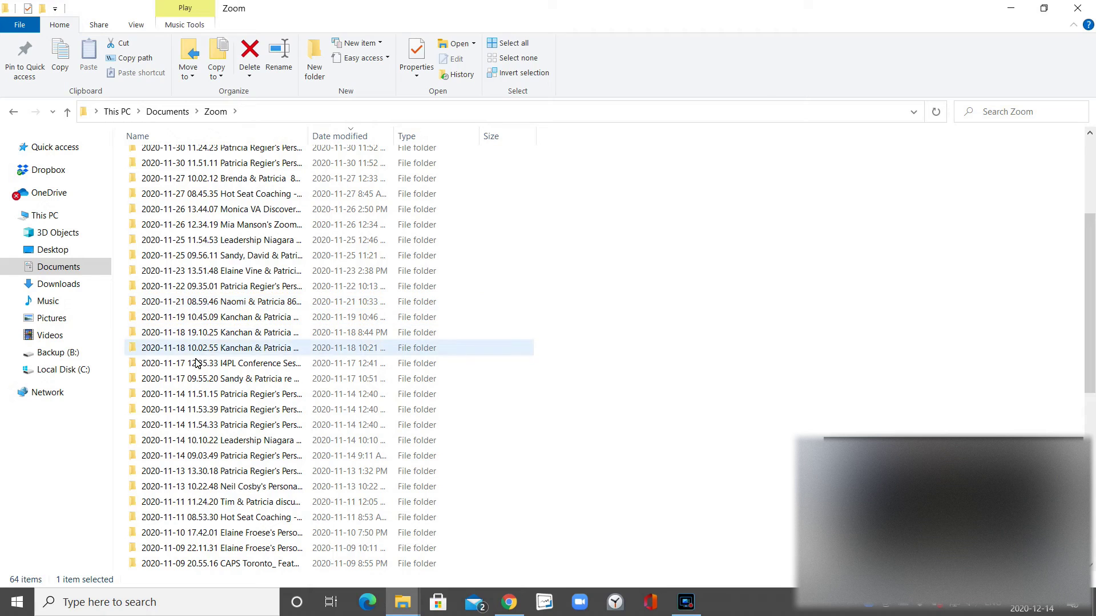
scroll(199, 376, "down", 8)
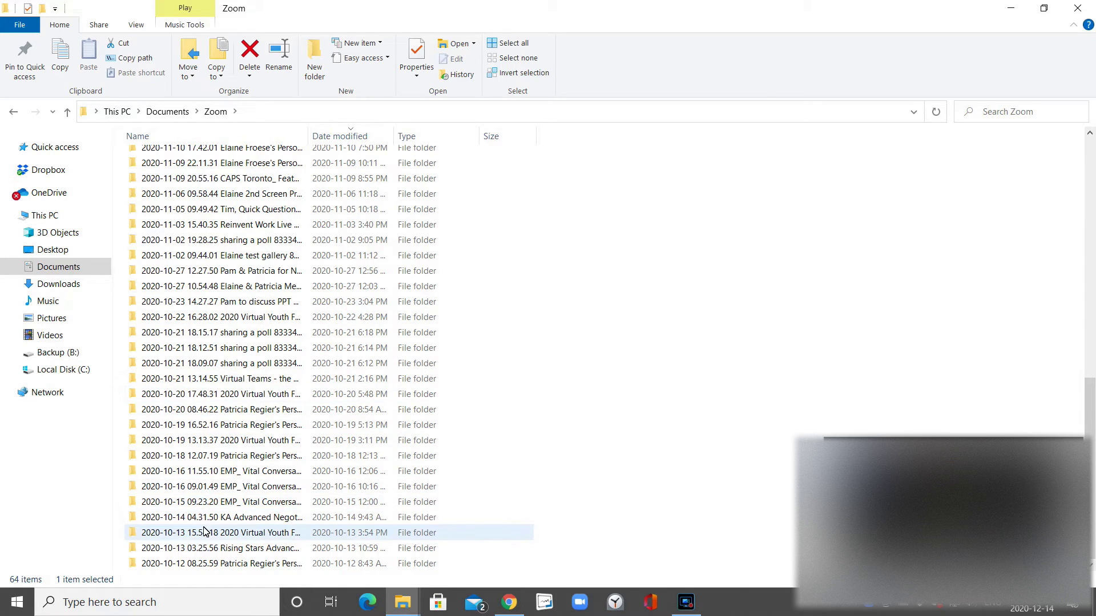
double_click(194, 563)
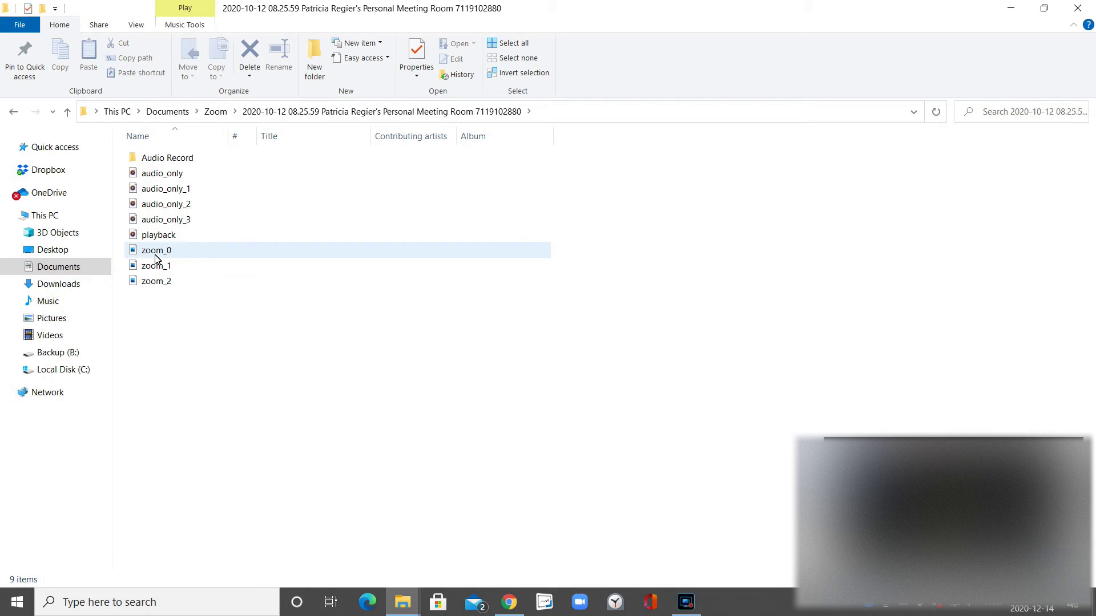
- Open zoom_0.mp4 in Photos, trim it to 0:18–3:24, and choose to save a copy
mouse_move(156, 254)
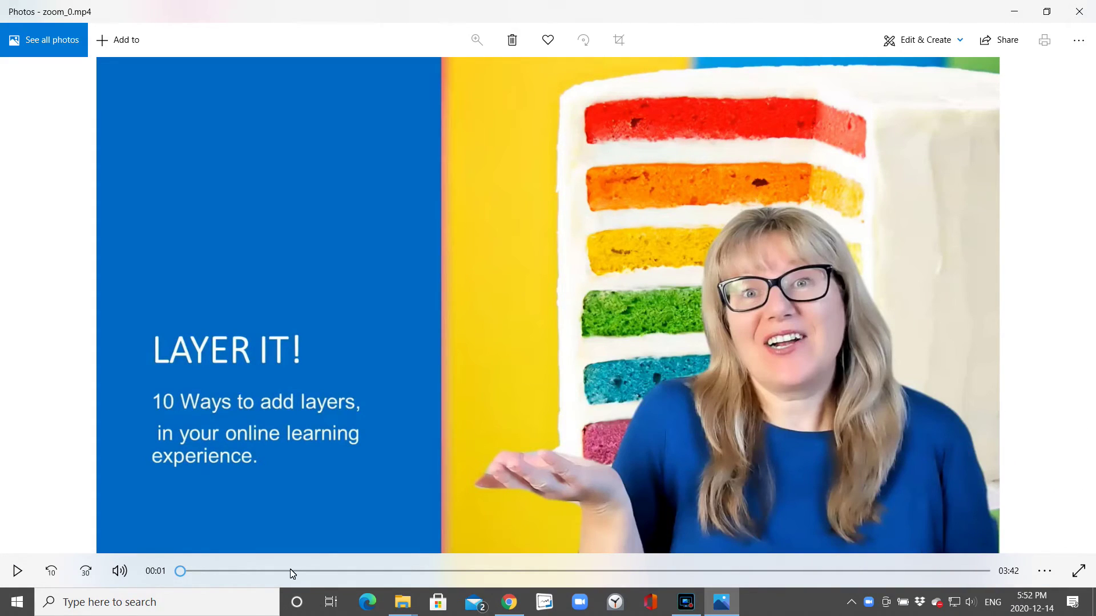
left_click(911, 46)
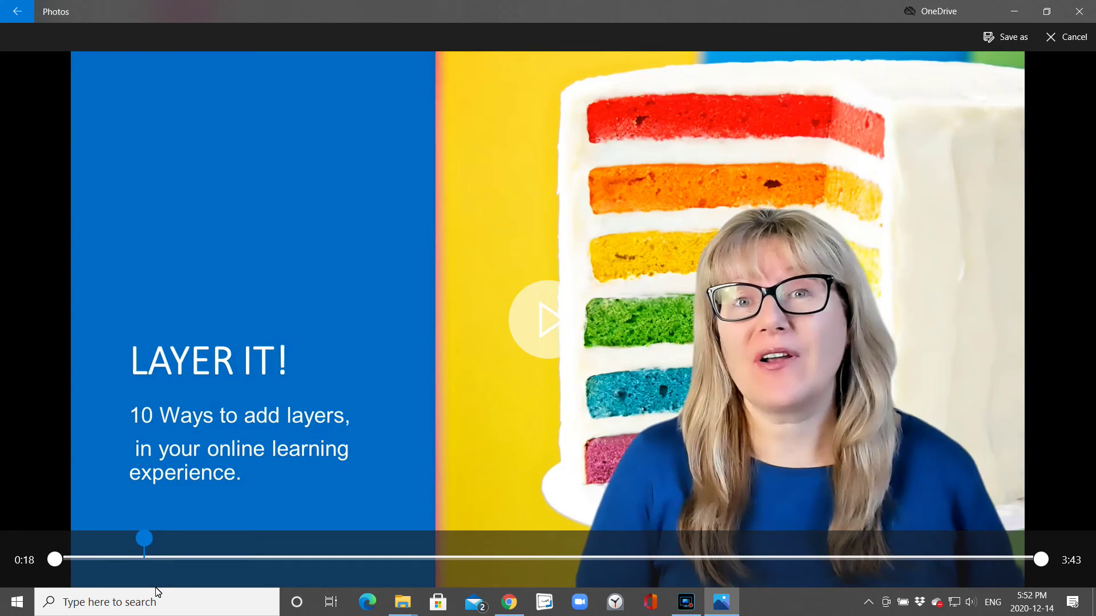
left_click_drag(55, 559, 138, 558)
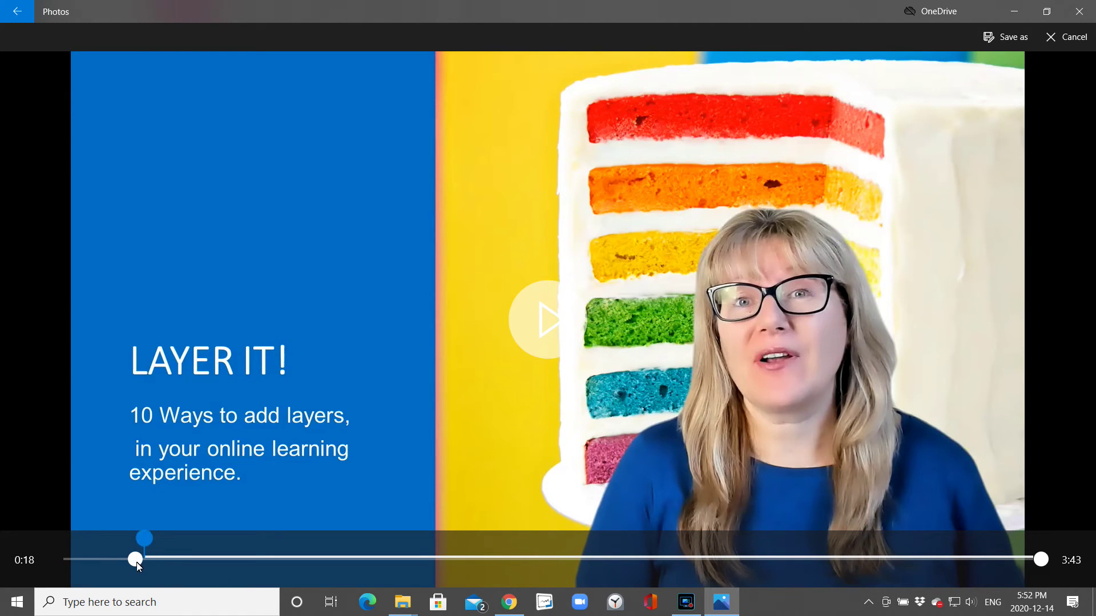
left_click_drag(1041, 558, 956, 560)
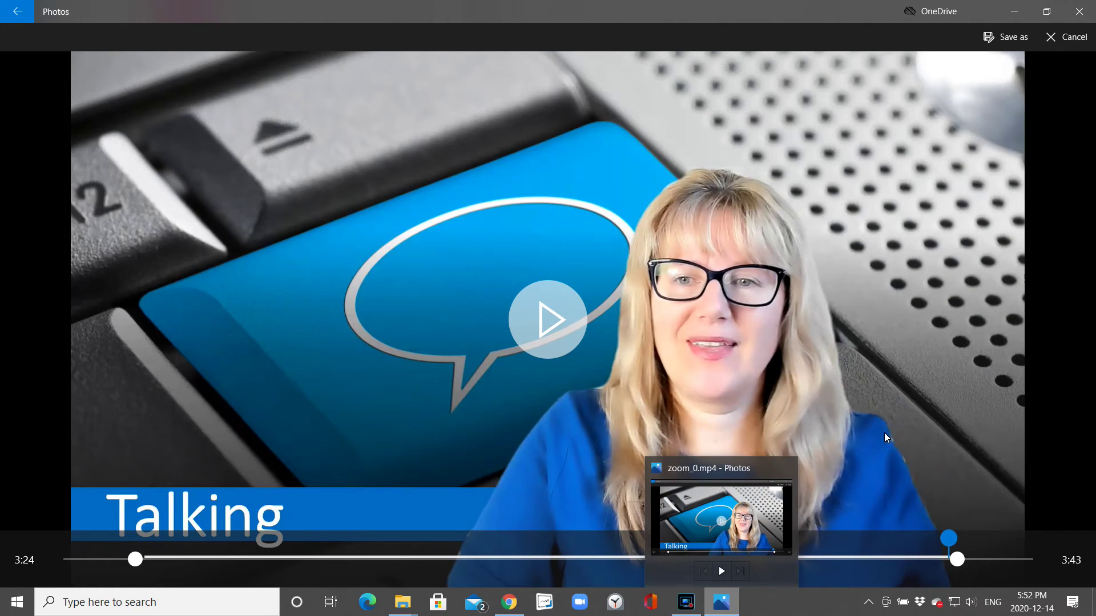
left_click(1009, 38)
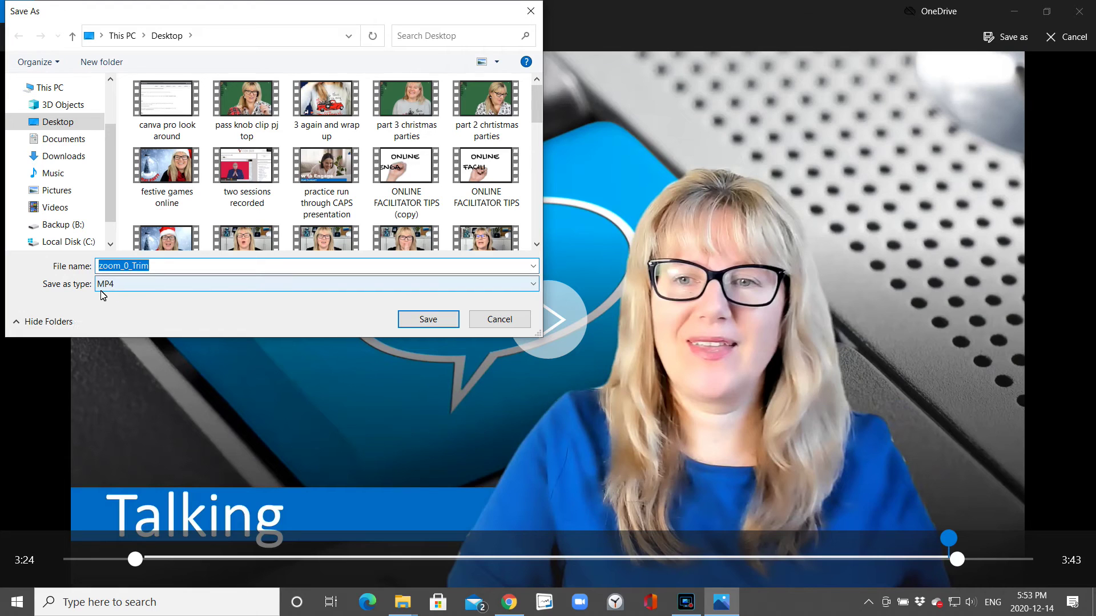
- Close the Save As dialog and discard the zoom_0 trim without saving
left_click(530, 13)
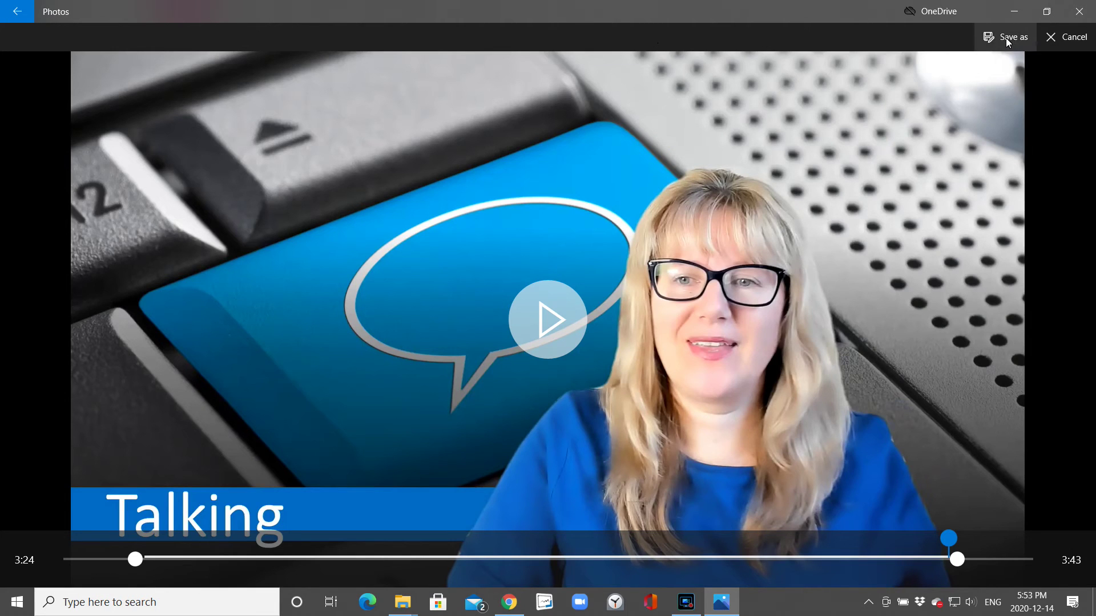
left_click(1080, 17)
left_click(512, 330)
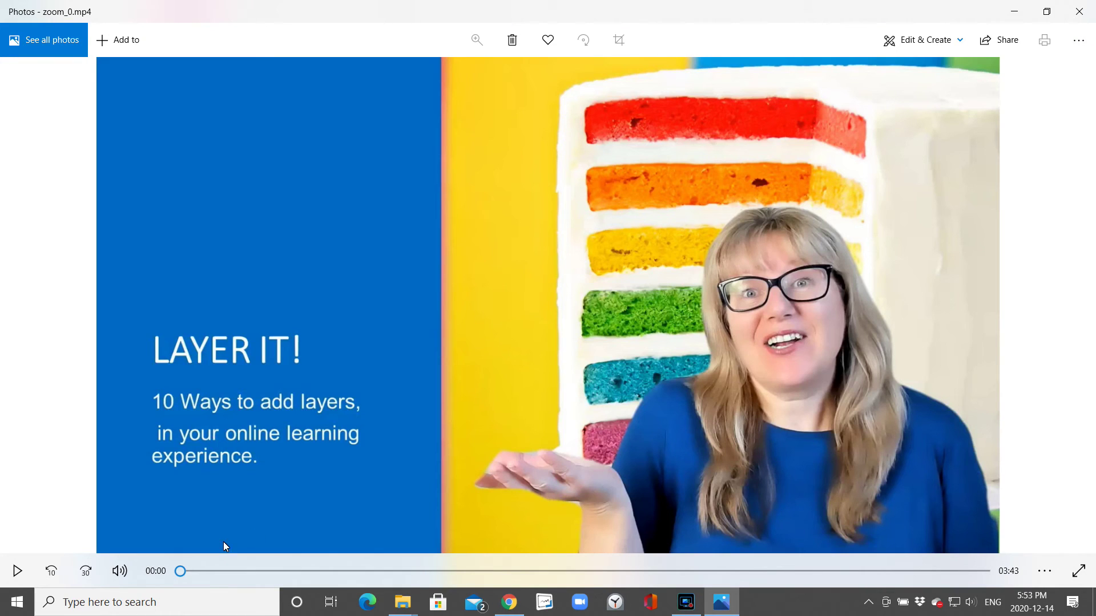
- Open zoom_1.mp4, pause it, and move its trim end to about 0:23
left_click(1080, 11)
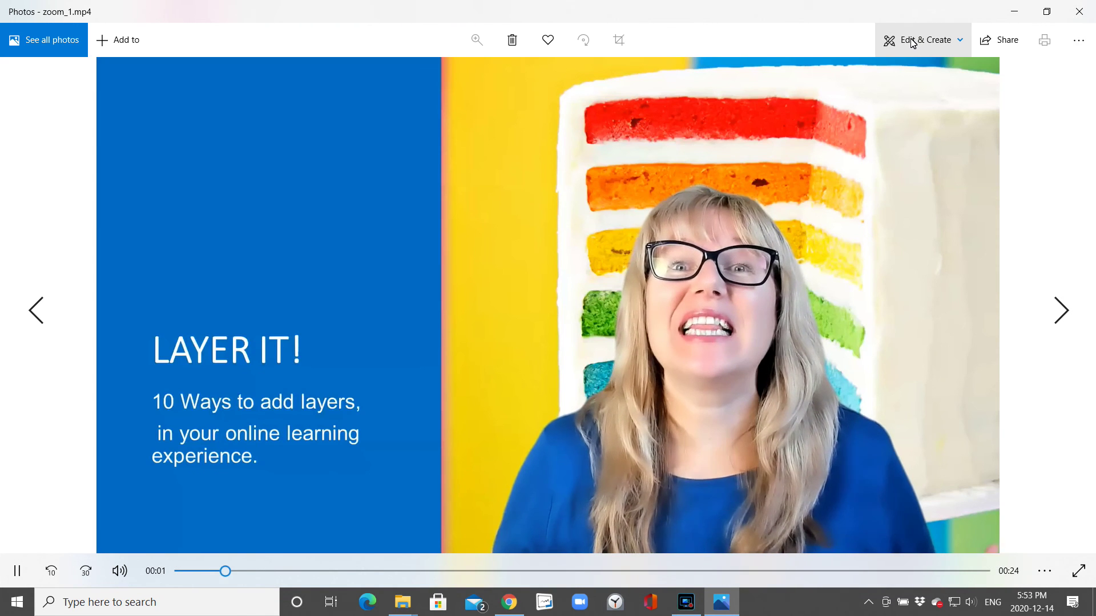
left_click(17, 571)
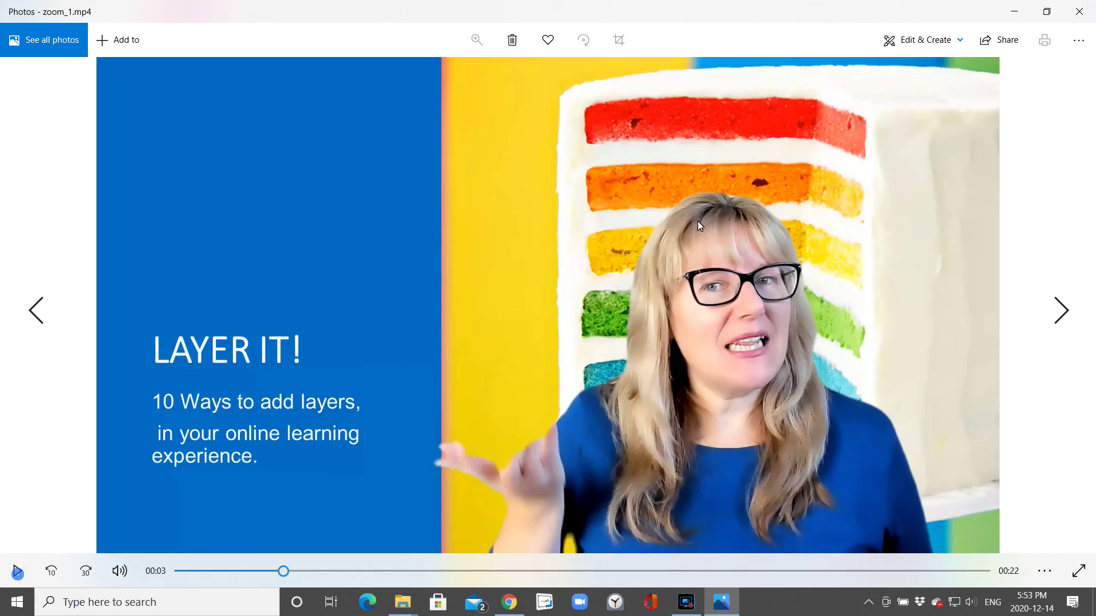
left_click(922, 44)
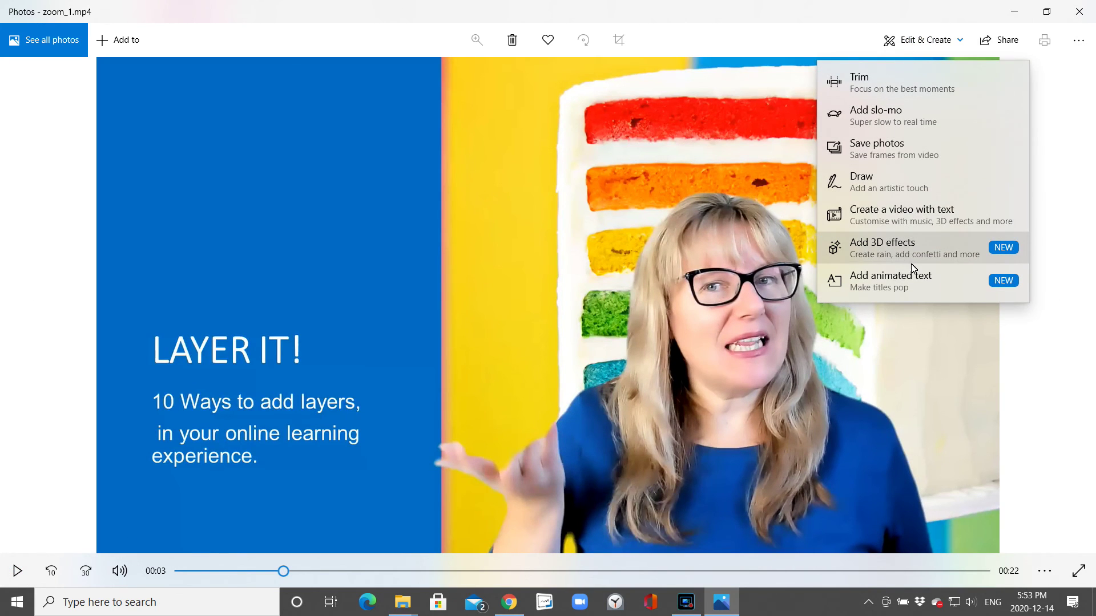
left_click(848, 85)
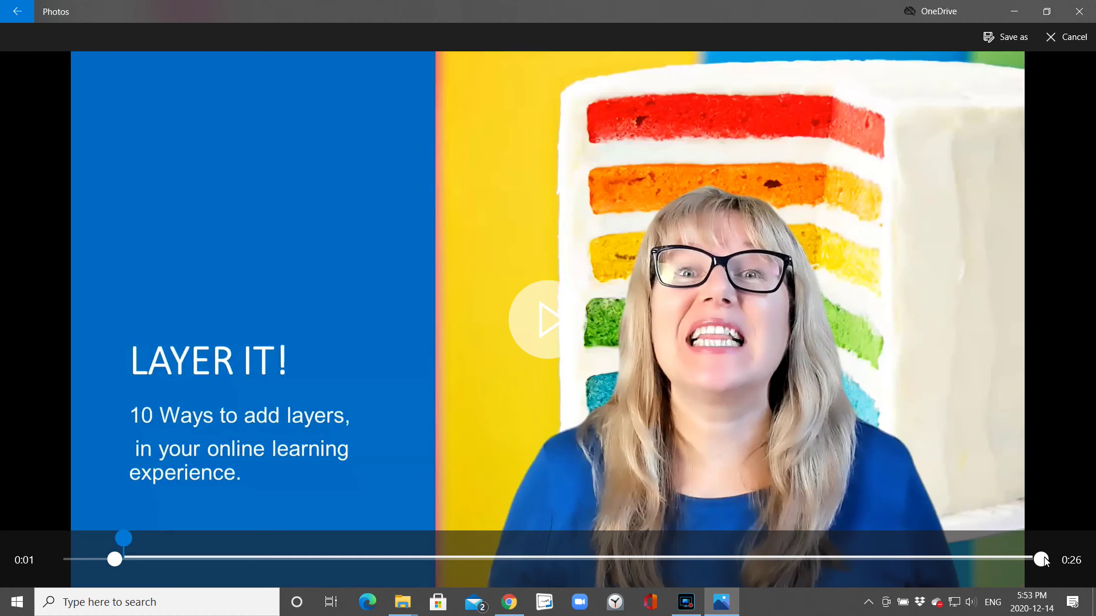
left_click_drag(1042, 560, 949, 560)
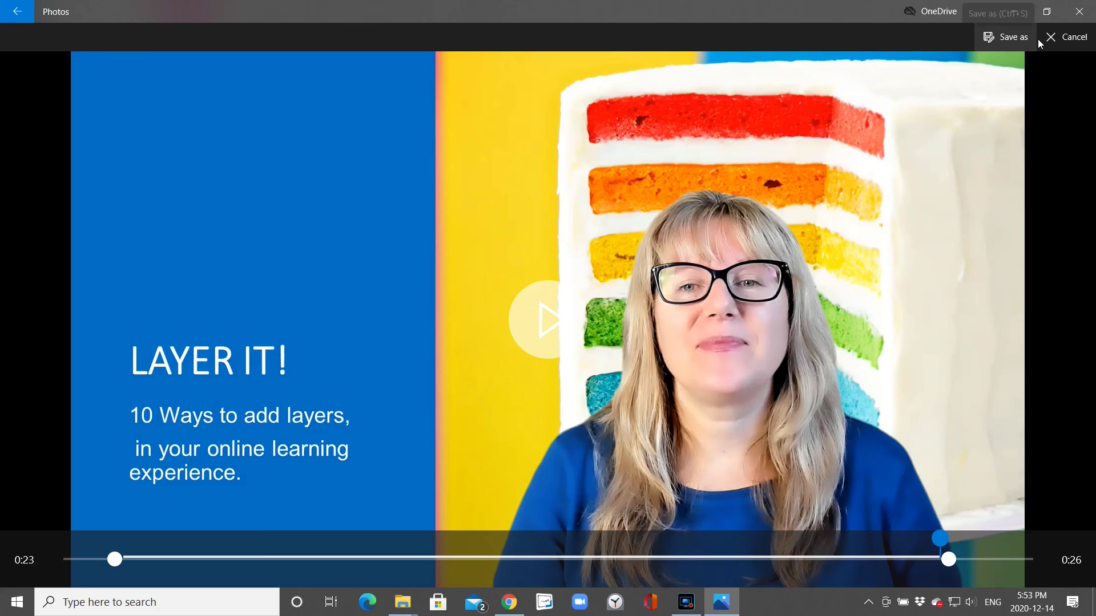
- Discard the zoom_1 trim and close Photos
left_click(1063, 37)
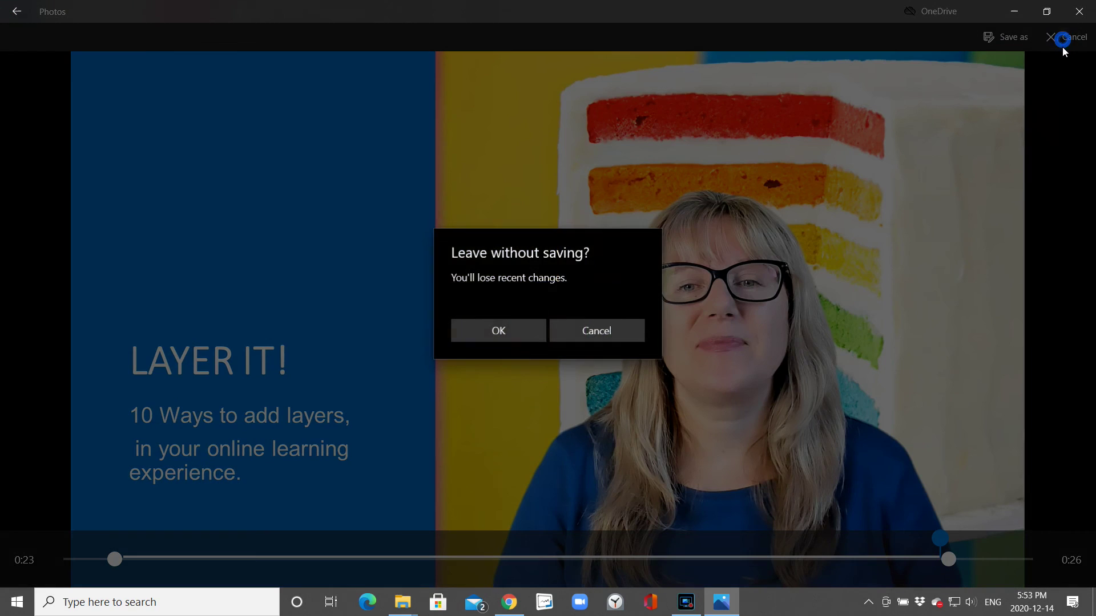
left_click(502, 333)
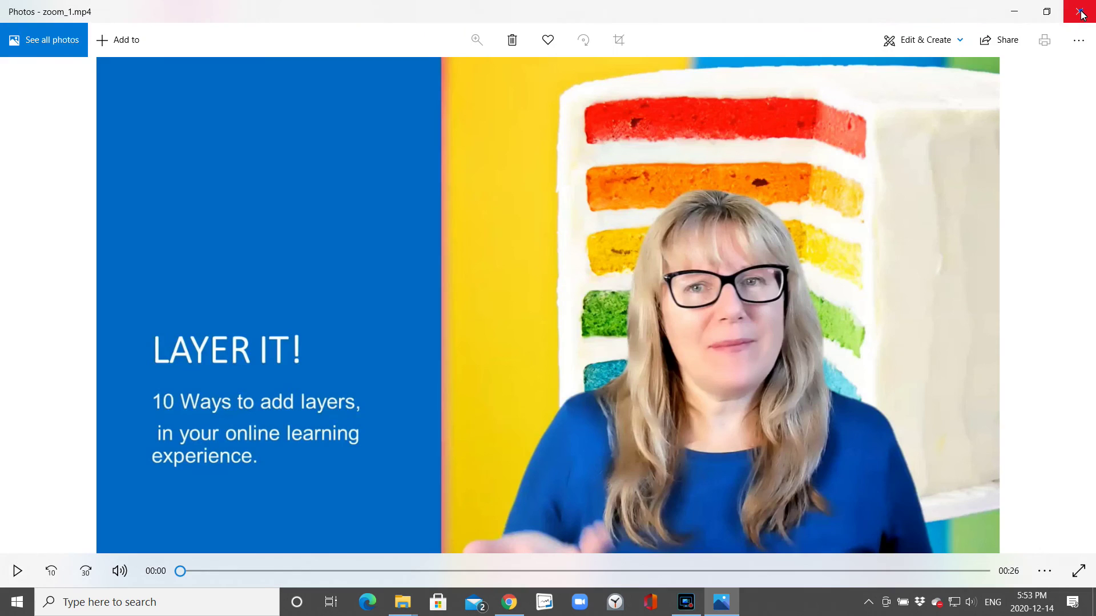
left_click(1081, 9)
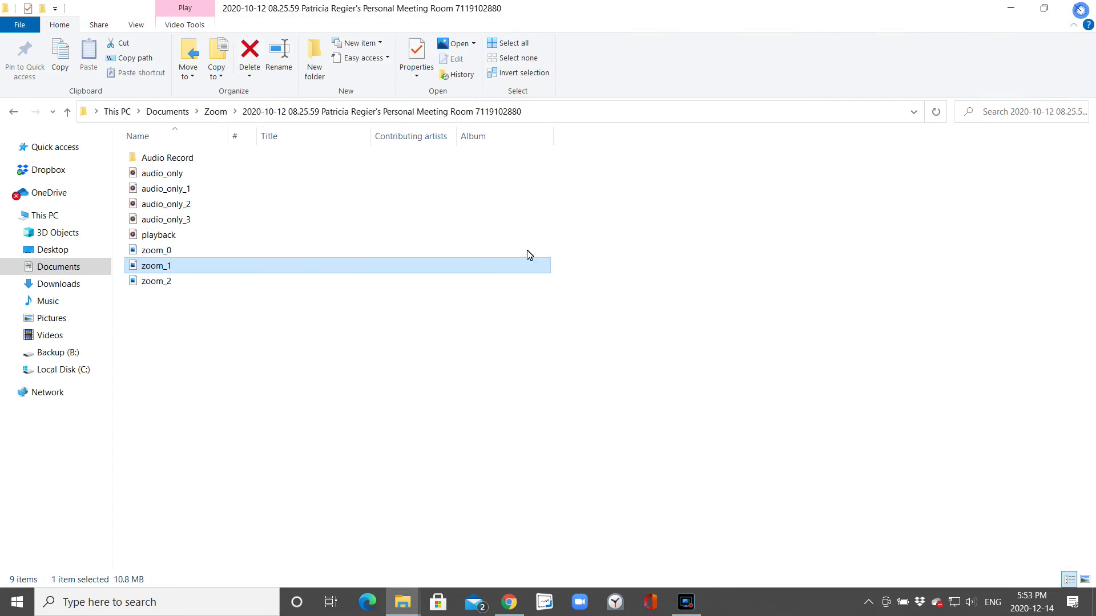
- Close File Explorer, view the July 13 18 MB recording's details, then return to Local Recordings
left_click(1072, 7)
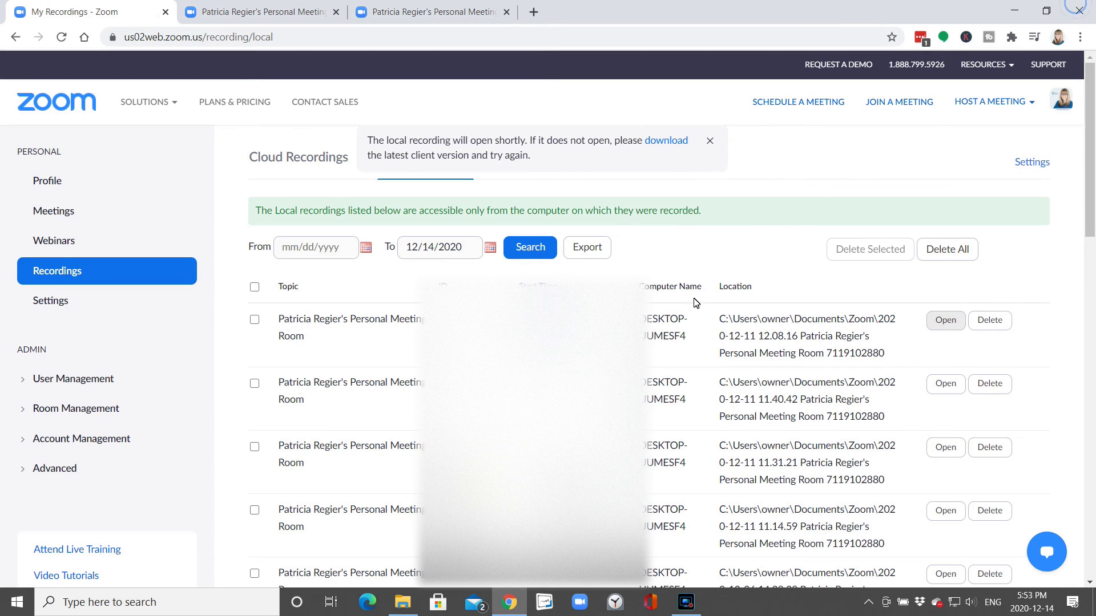
left_click(285, 158)
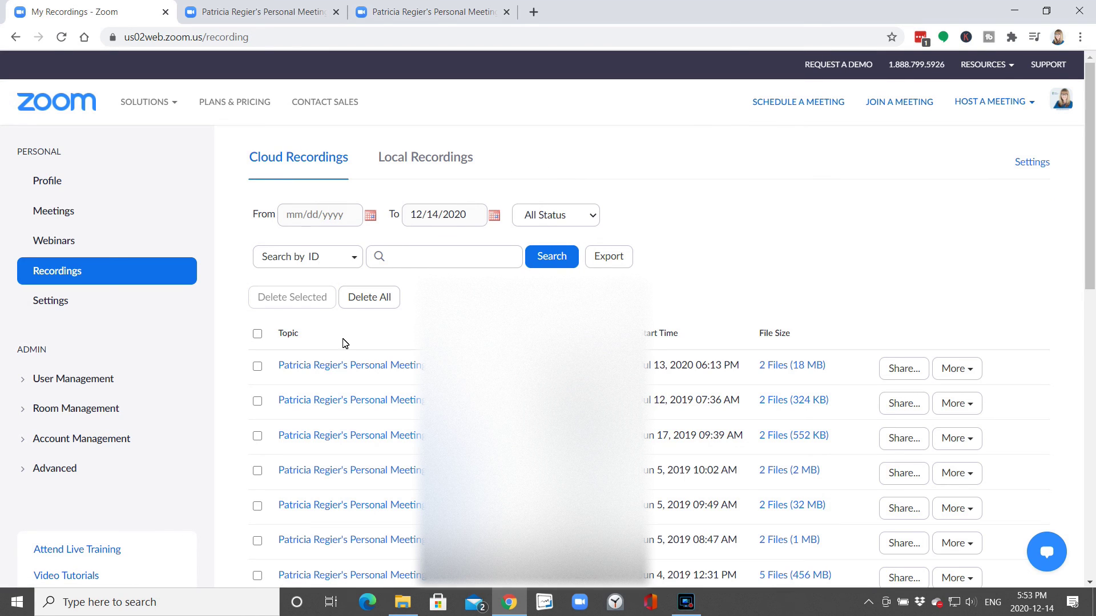
left_click(785, 368)
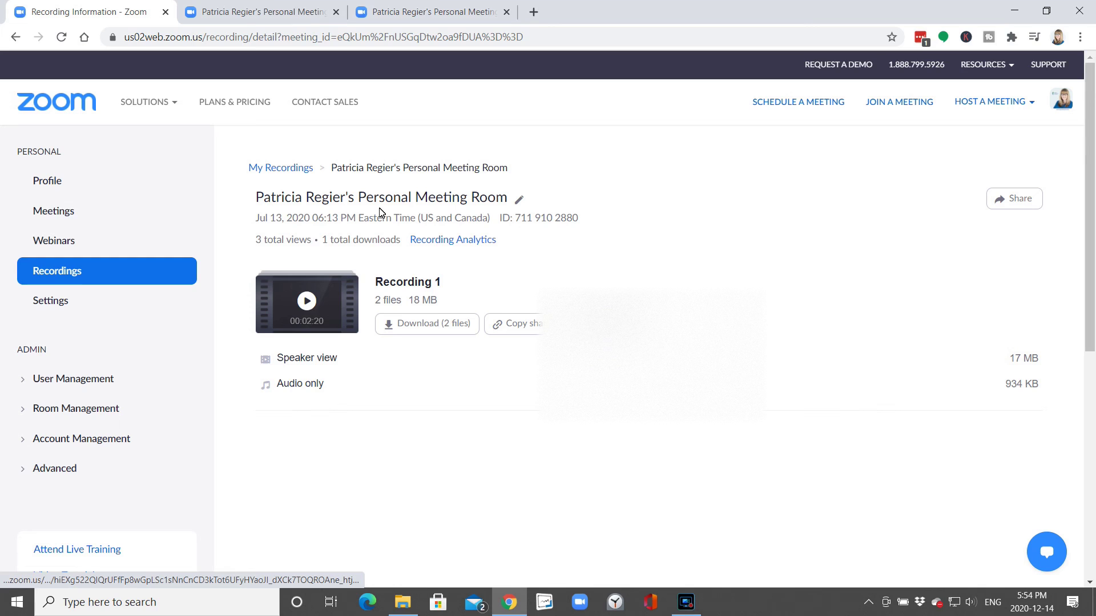
left_click(279, 168)
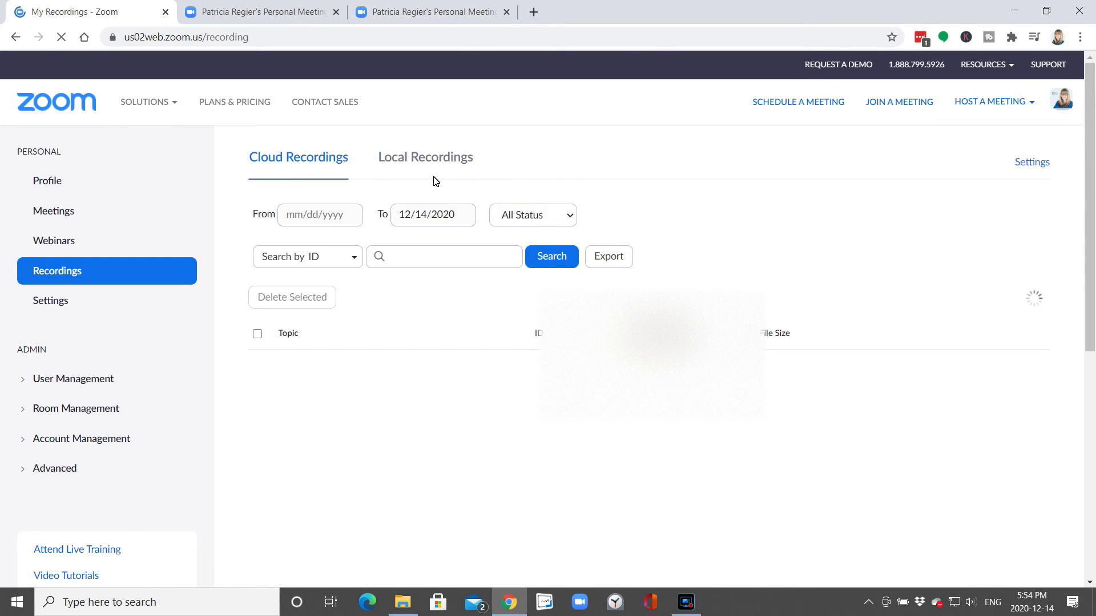
left_click(431, 160)
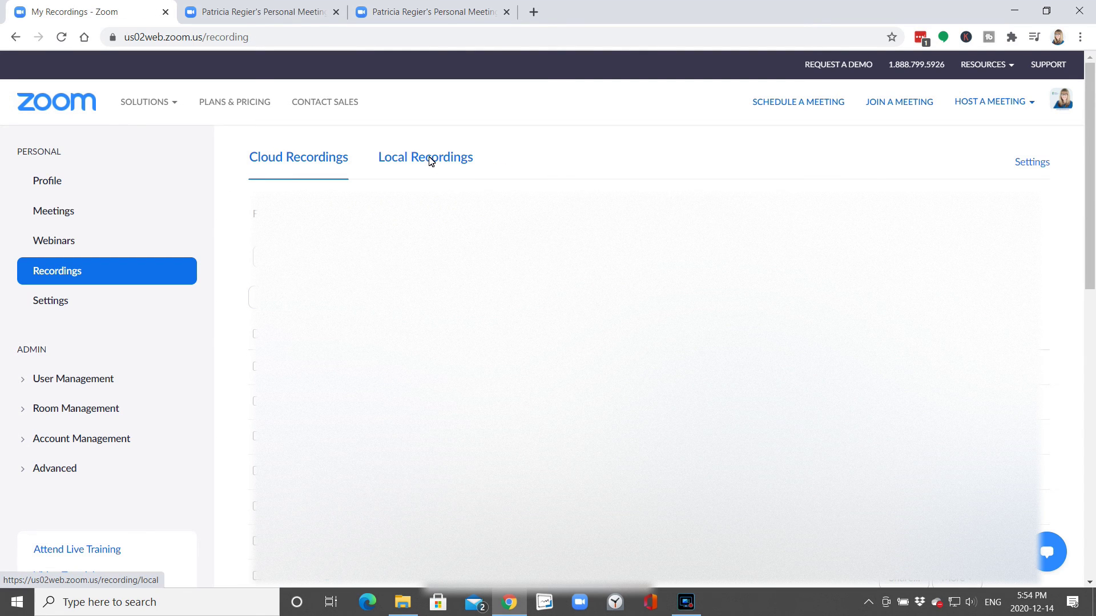